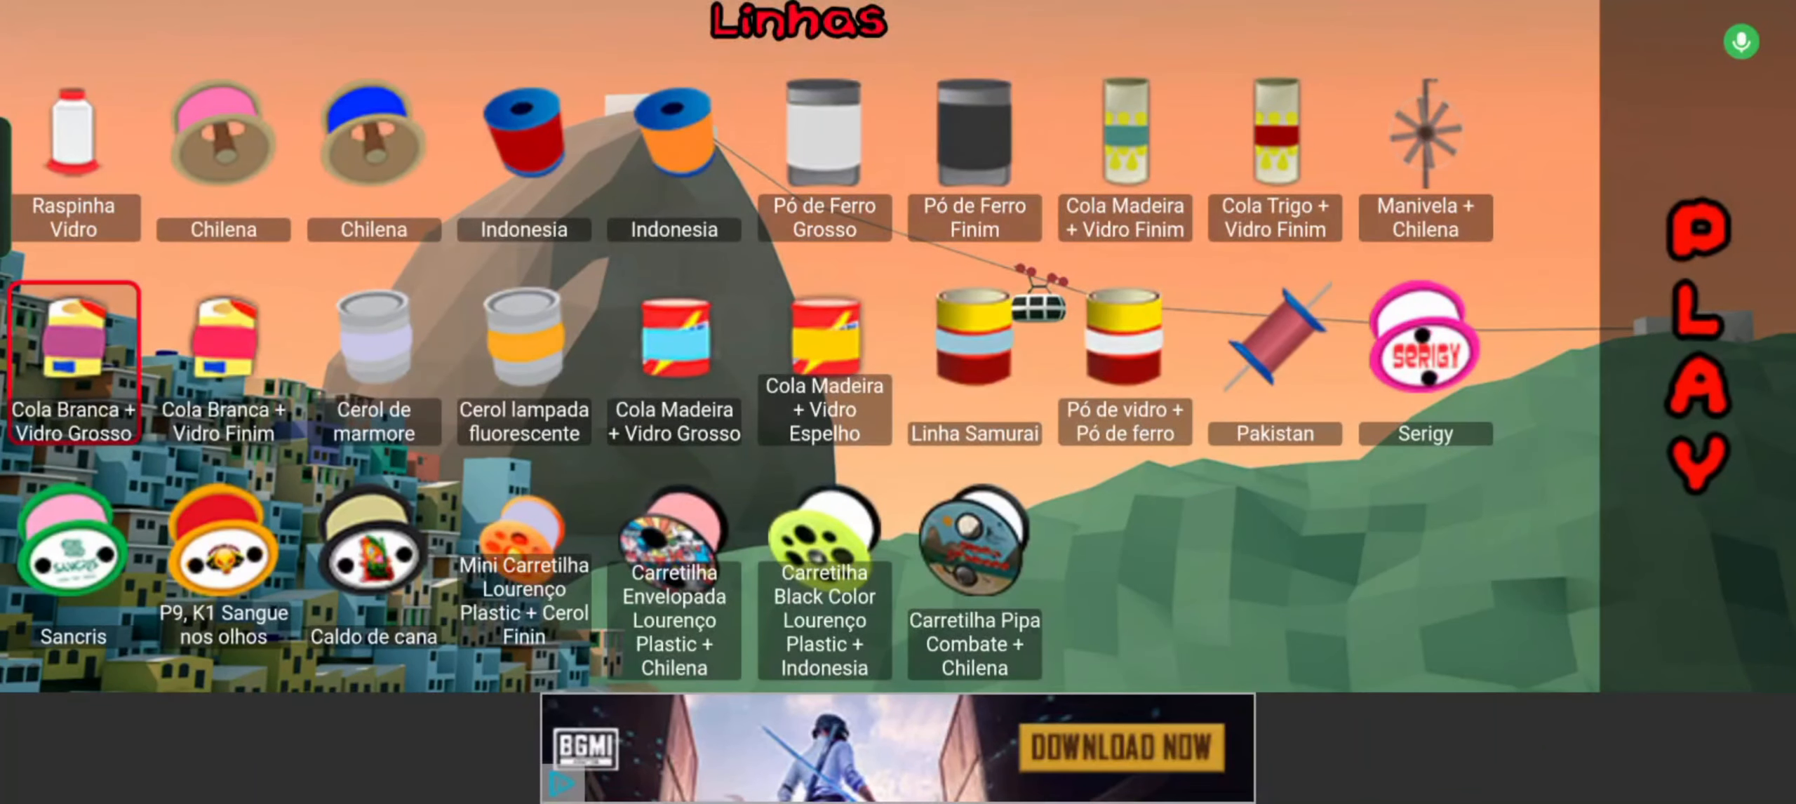
scroll(800, 394, down, 3)
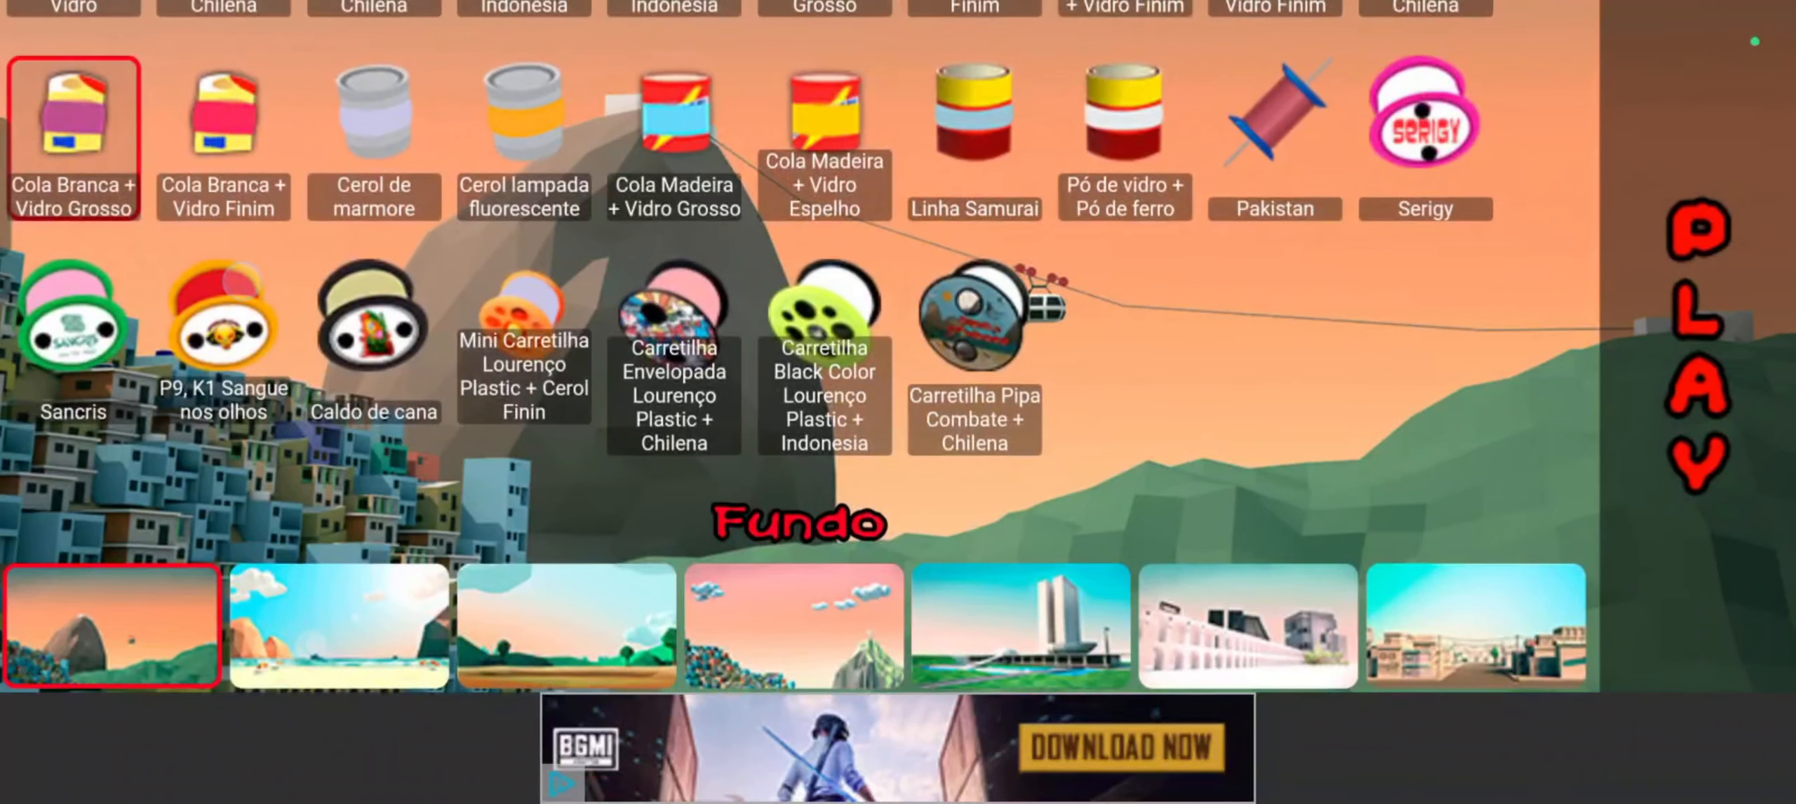
scroll(799, 394, up, 3)
scroll(800, 394, down, 4)
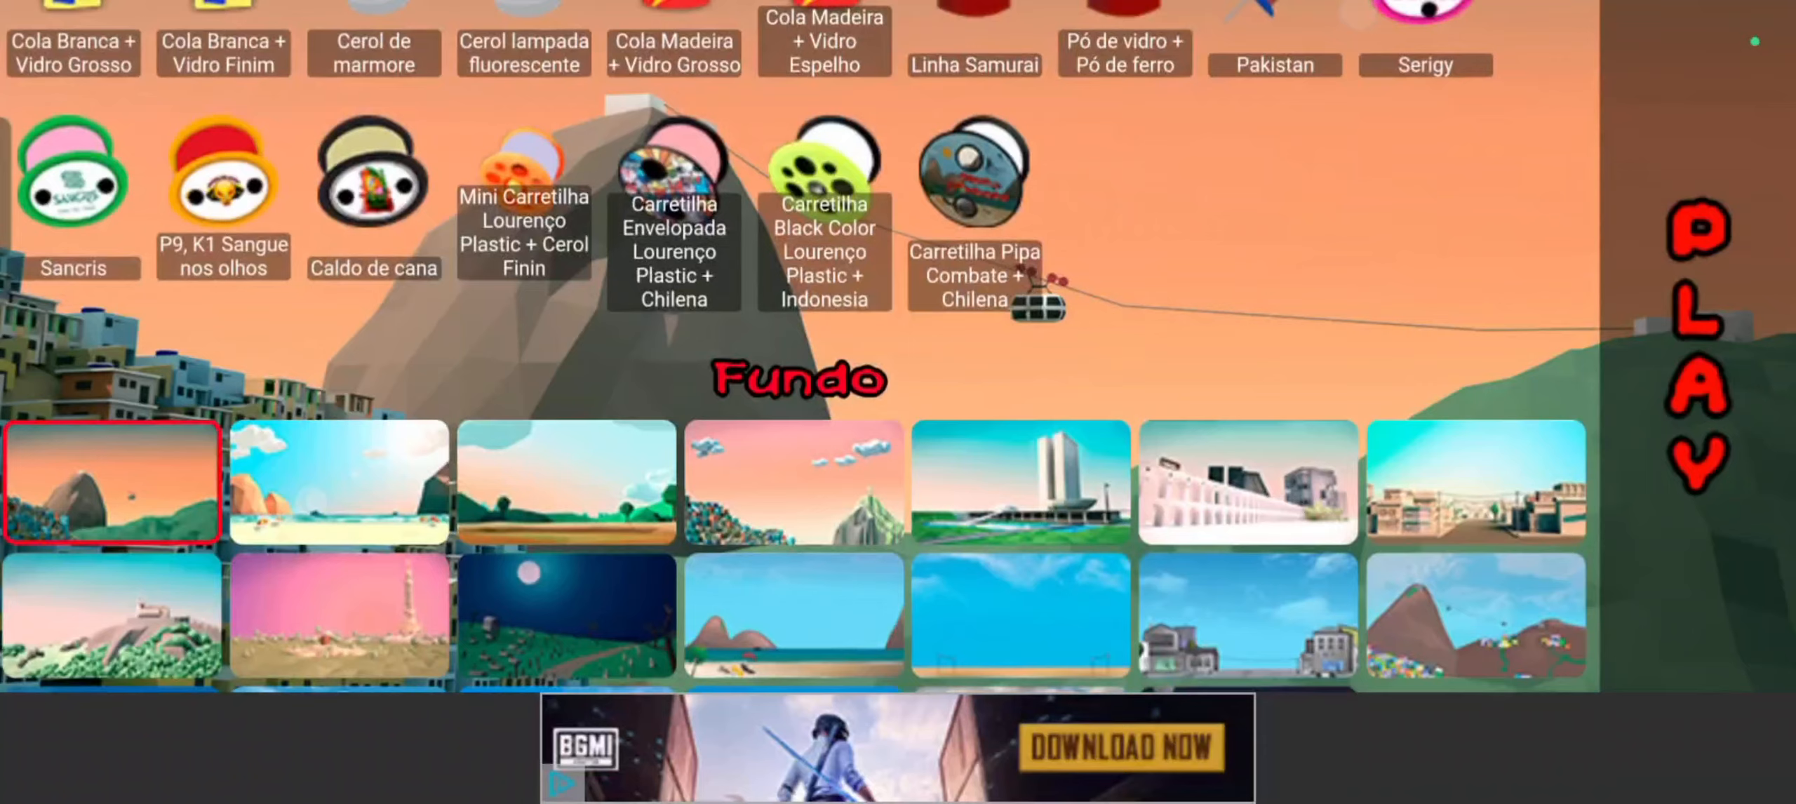
scroll(800, 394, down, 3)
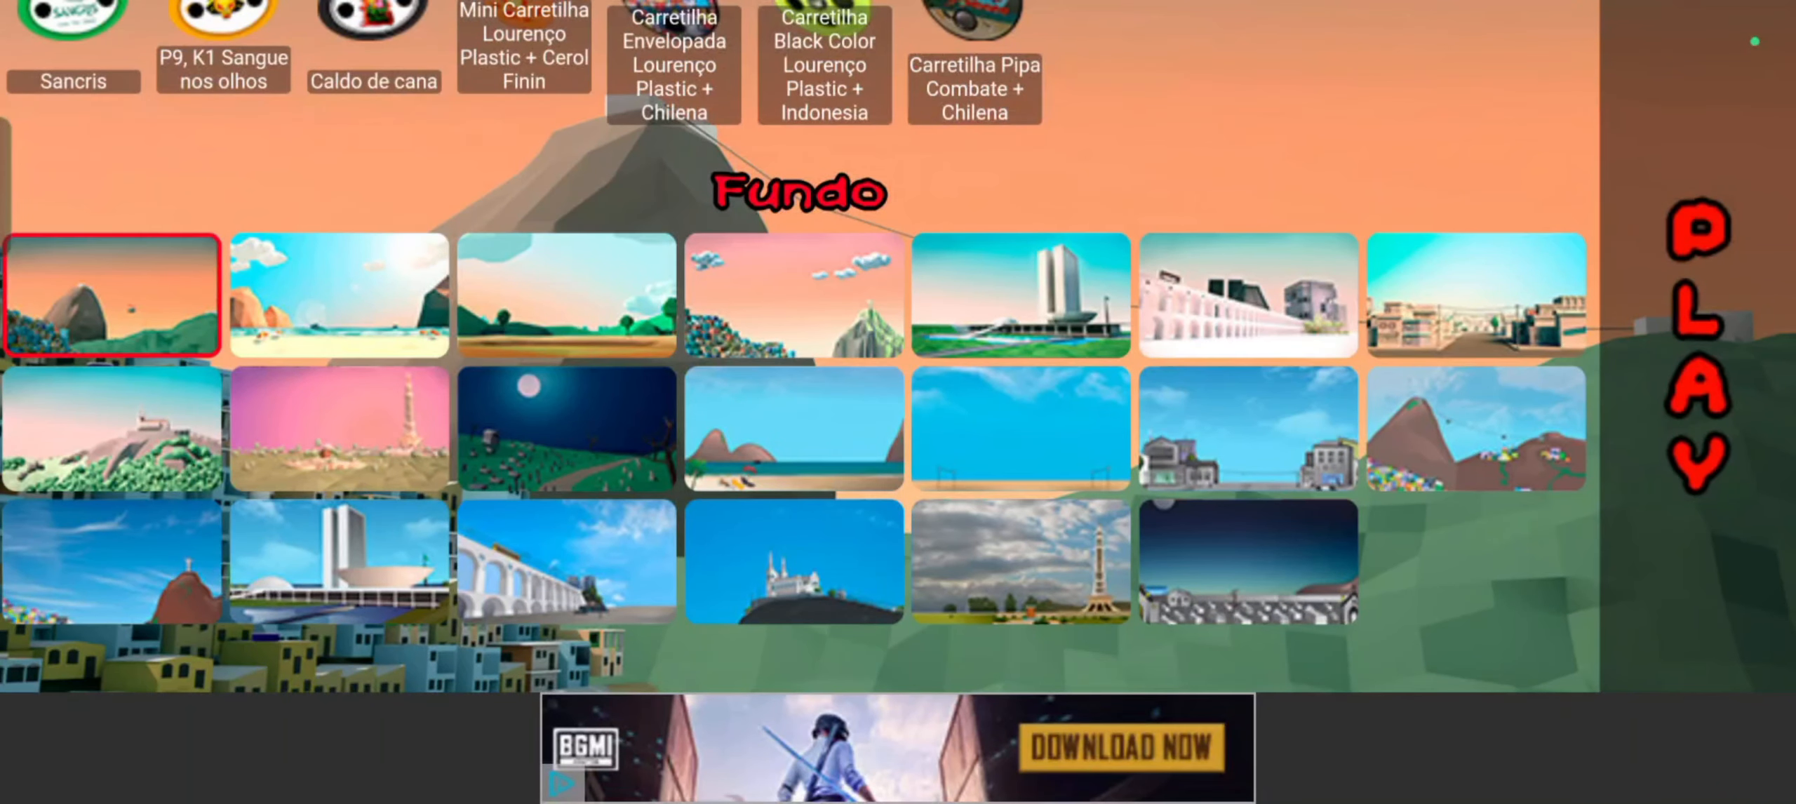
Select the Brasília Congress background and start the kite battle in that scene
click(1029, 309)
click(1700, 351)
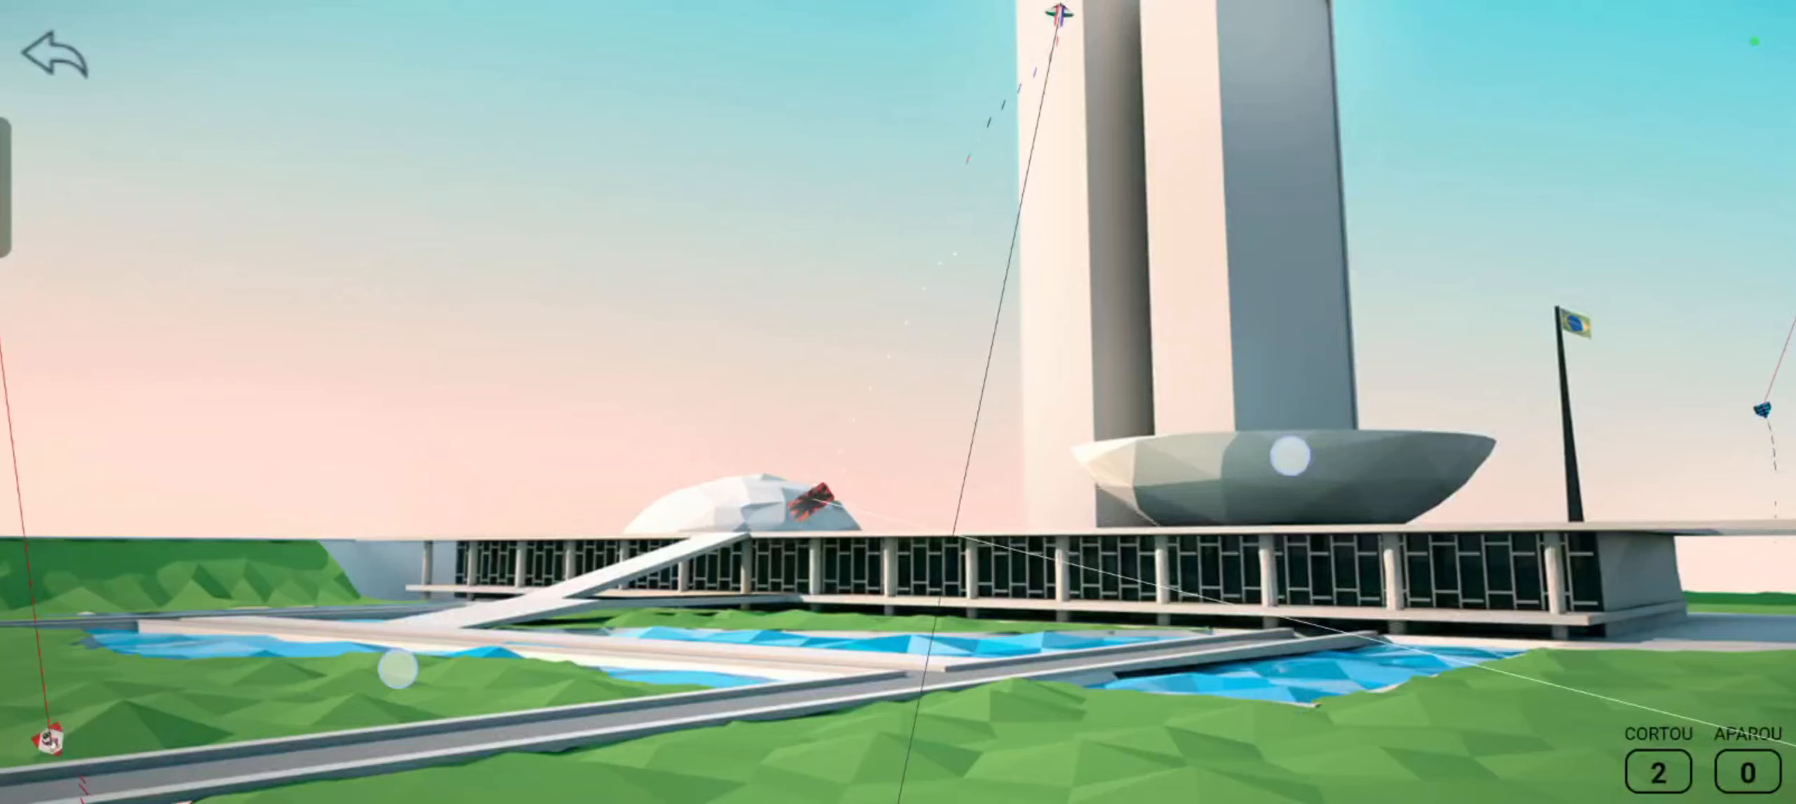
Steer the kite into an enemy line and cut it, raising the CORTOU counter to 3
drag(401, 655, 456, 699)
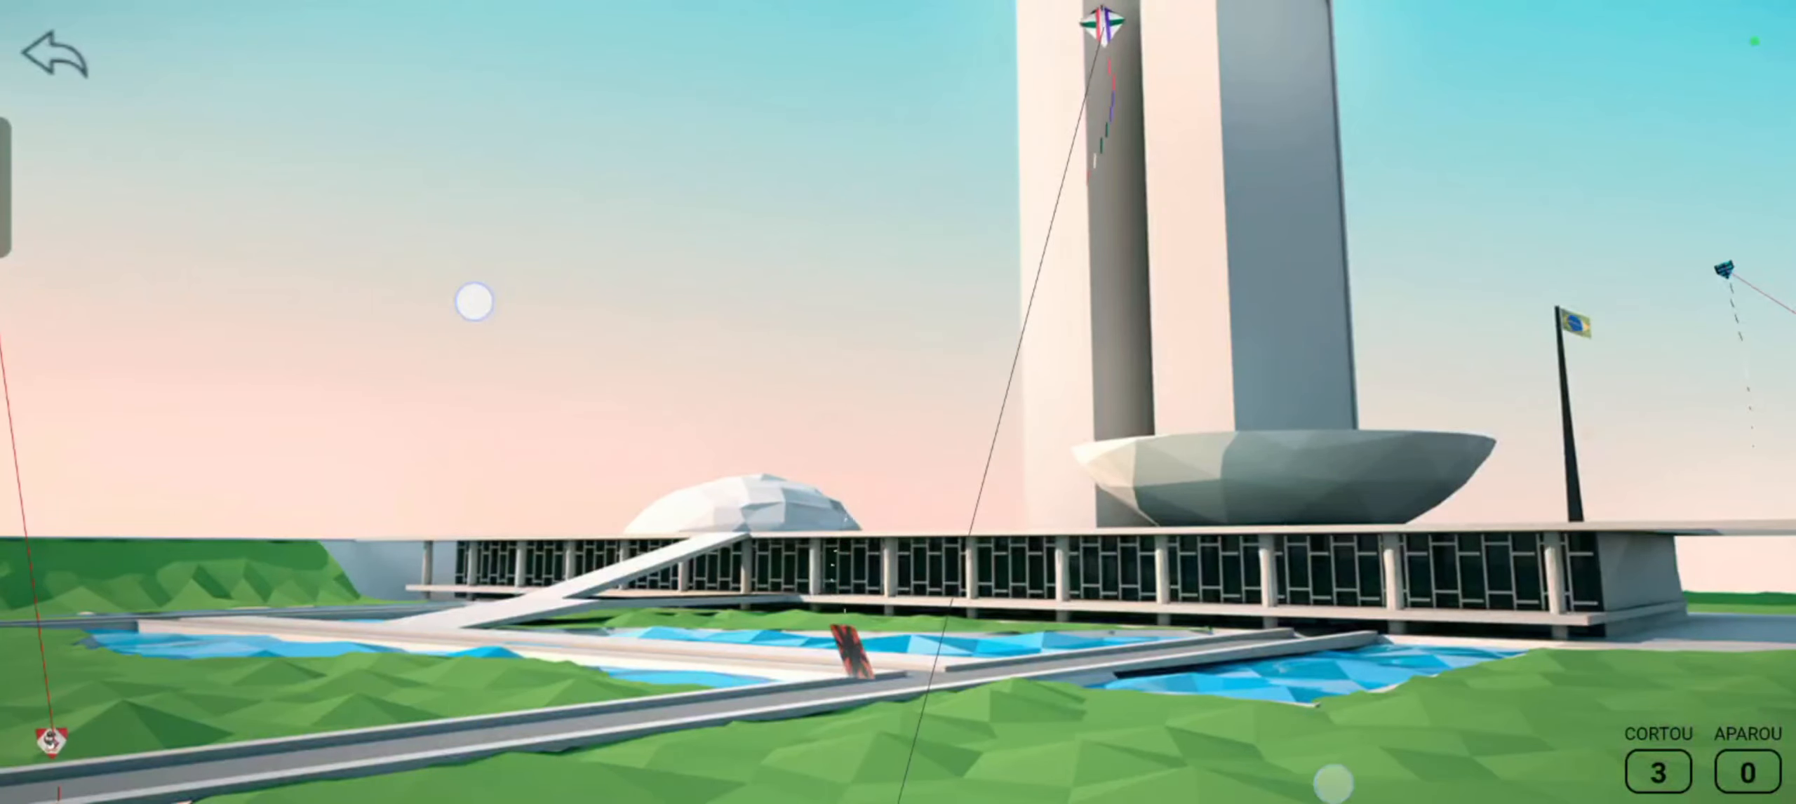